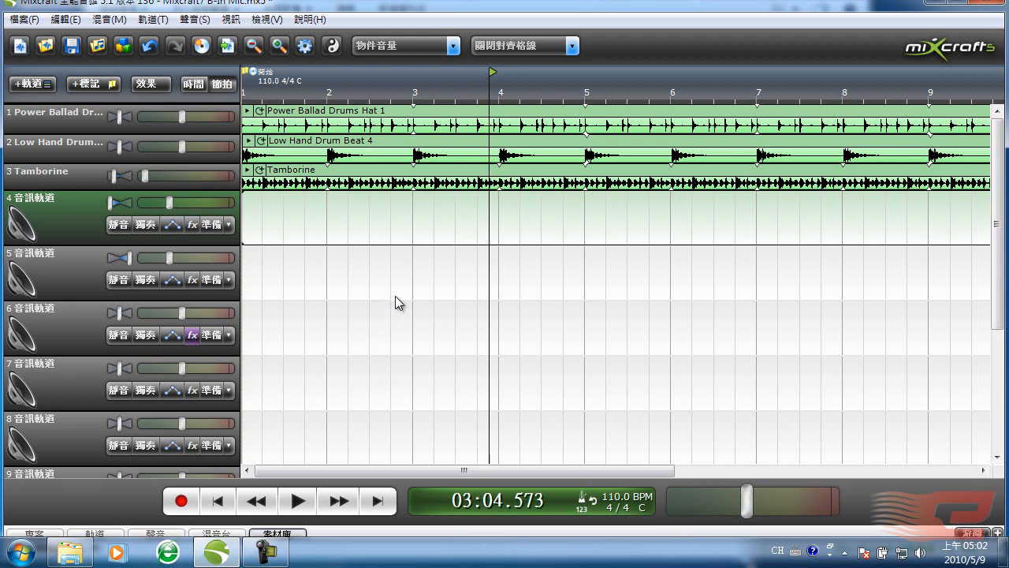
# Review the Wave driver's default recording input and playback output devices in the sound device preferences.
pyautogui.click(306, 46)
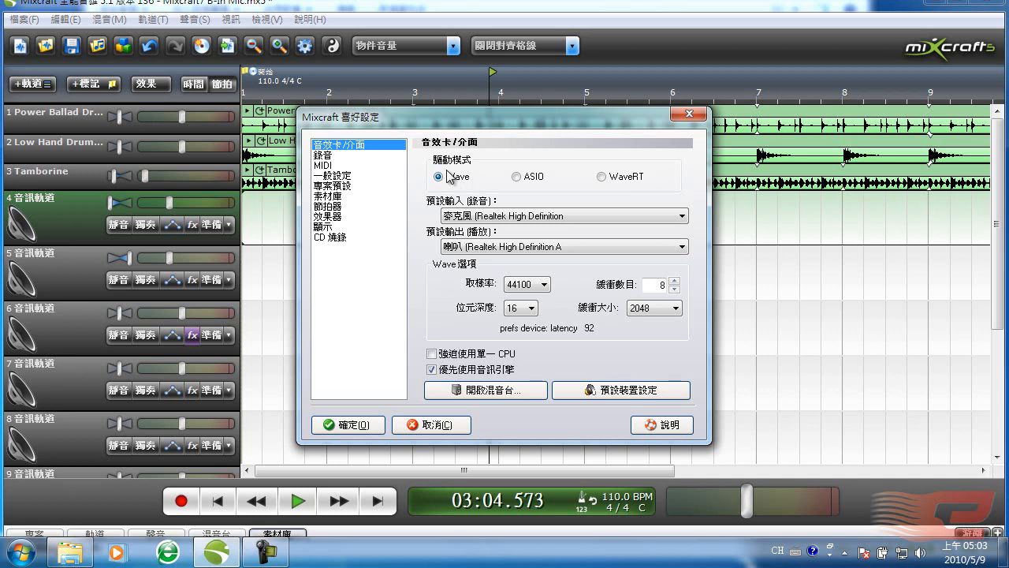
pyautogui.click(457, 220)
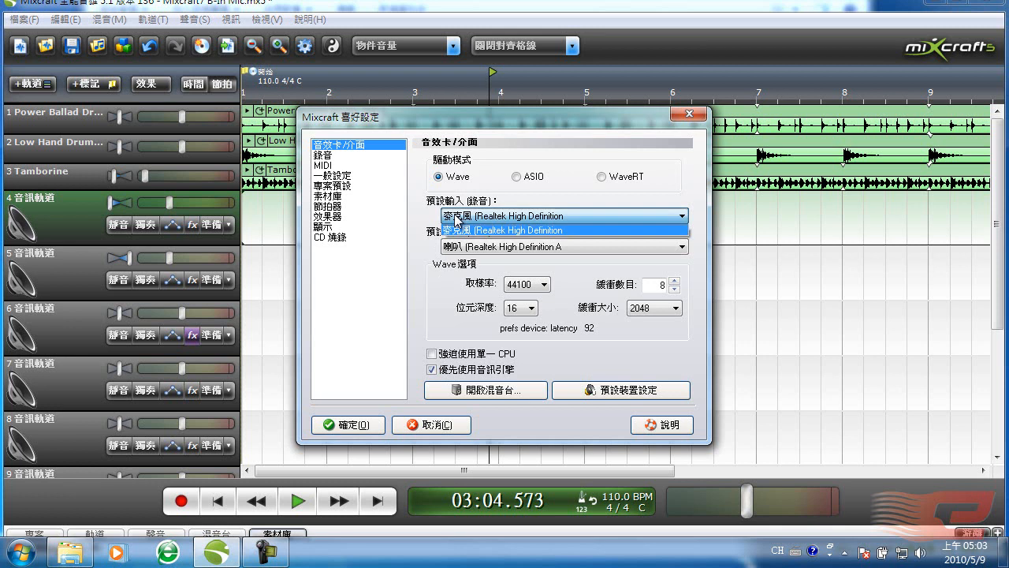
pyautogui.click(462, 214)
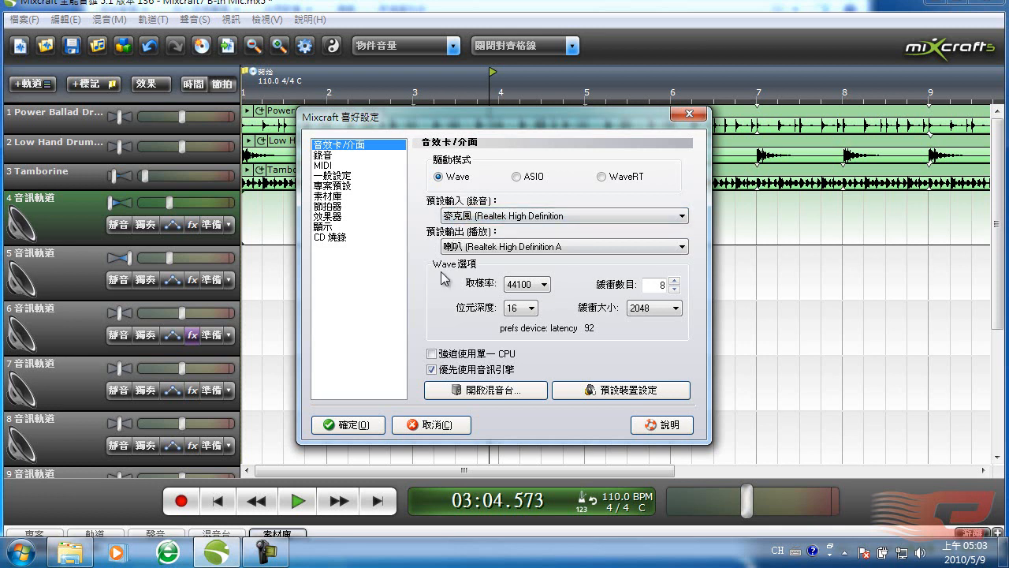
pyautogui.click(471, 247)
pyautogui.click(470, 249)
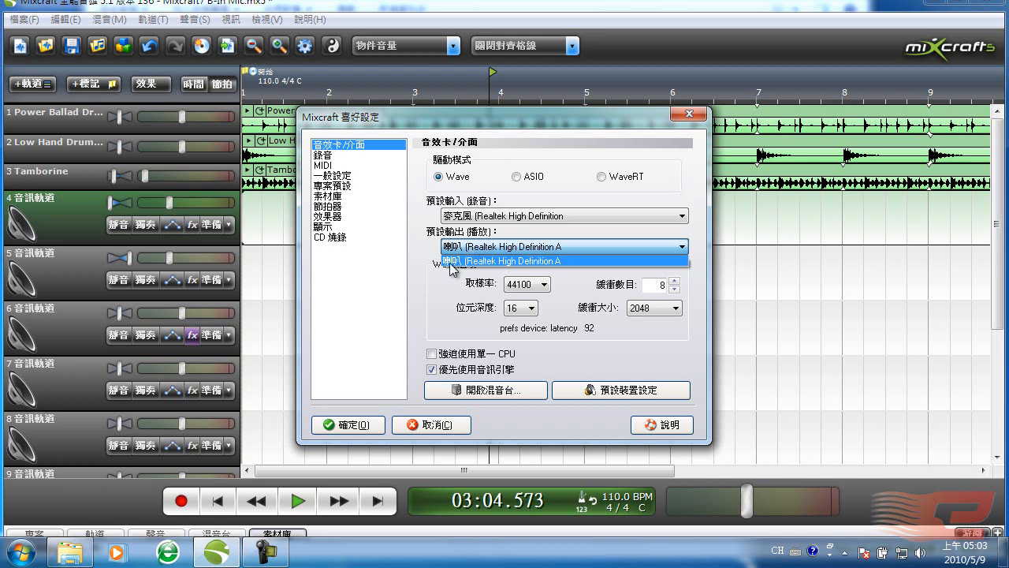
pyautogui.click(440, 310)
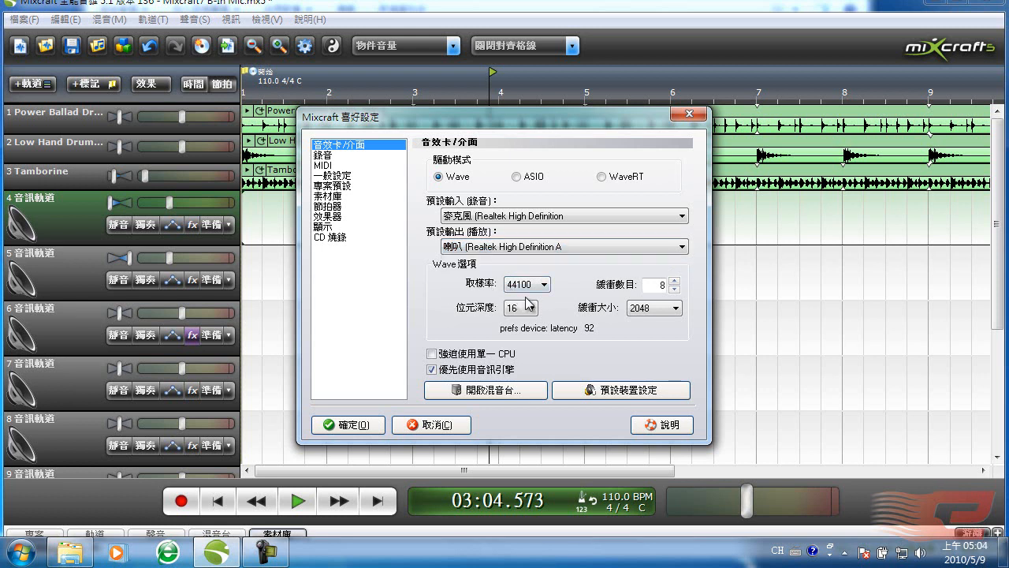
# Check the sample rate and bit depth choices, keep 44100 and 16, and accept the preferences.
pyautogui.click(533, 284)
pyautogui.click(480, 307)
pyautogui.click(520, 310)
pyautogui.click(448, 294)
pyautogui.click(349, 425)
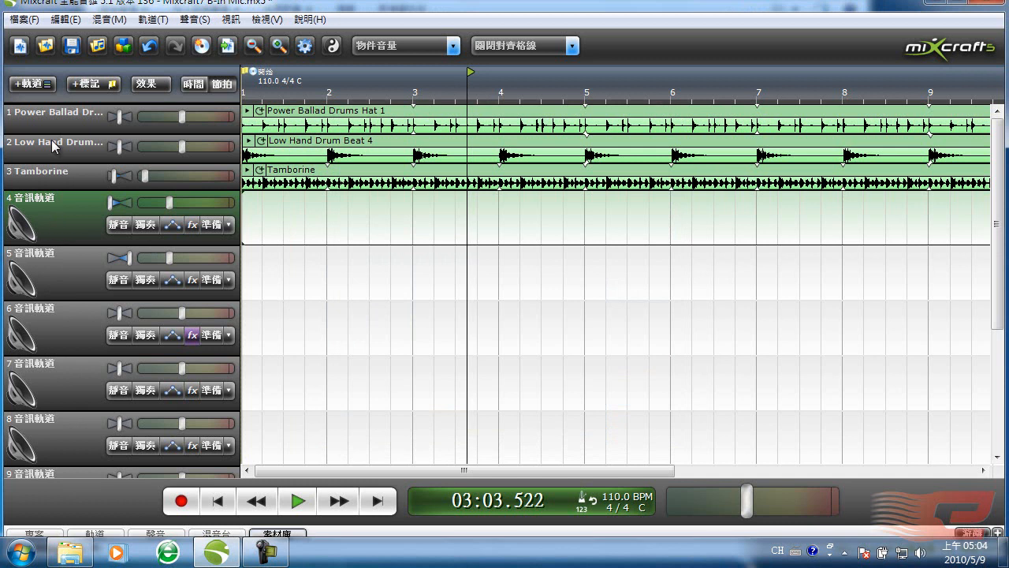
# Centre the pan of audio tracks 4 and 5.
pyautogui.click(35, 84)
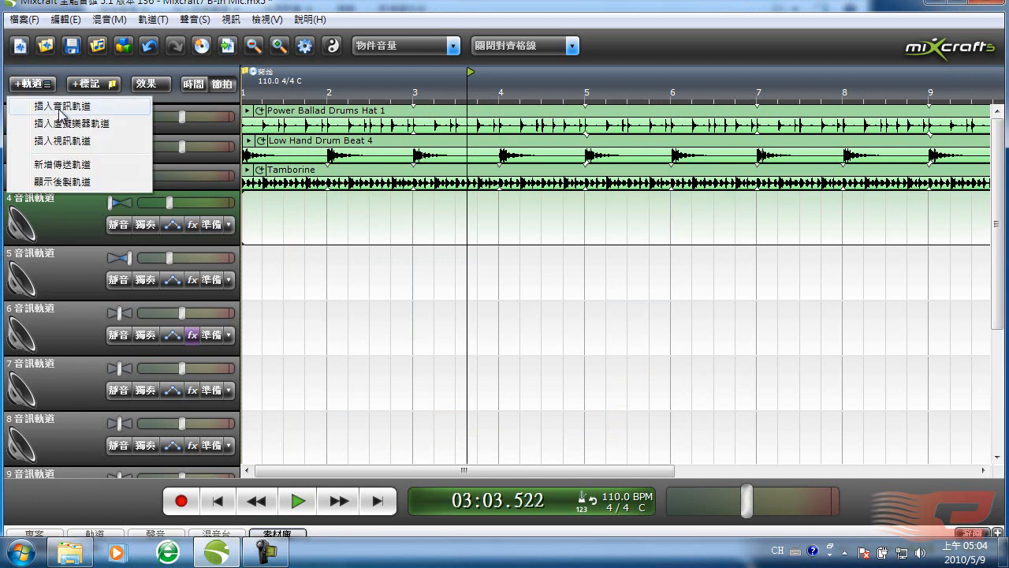
pyautogui.click(75, 220)
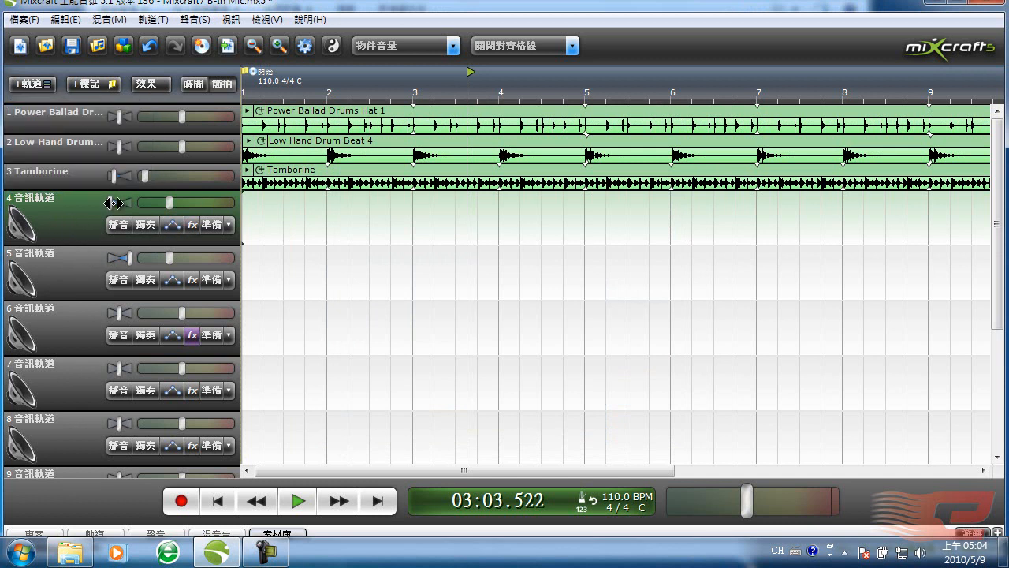
pyautogui.click(125, 256)
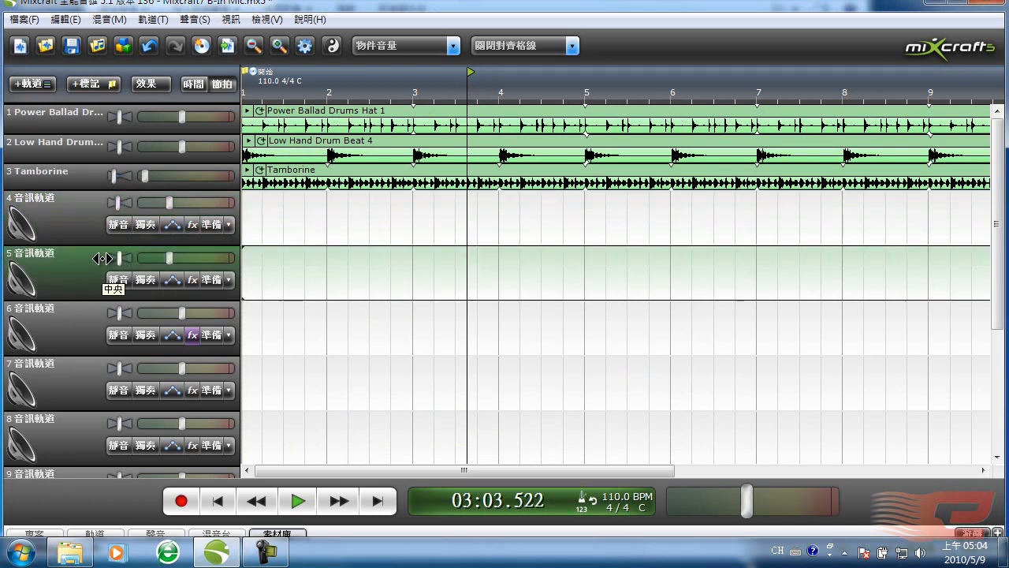
pyautogui.click(118, 208)
# Arm and solo audio track 4, and record a short test take starting at about bar 2.
pyautogui.click(418, 94)
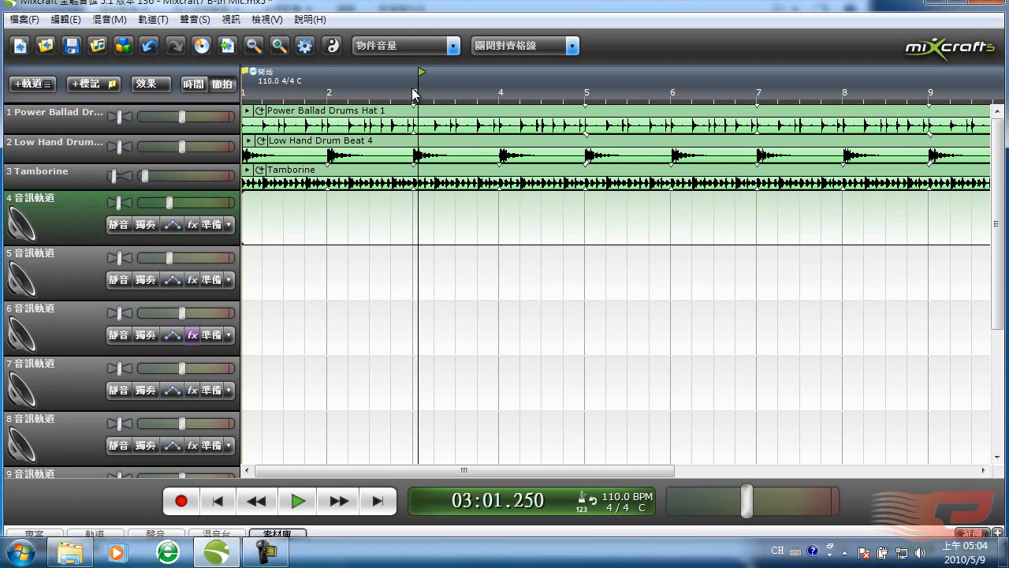
pyautogui.click(414, 95)
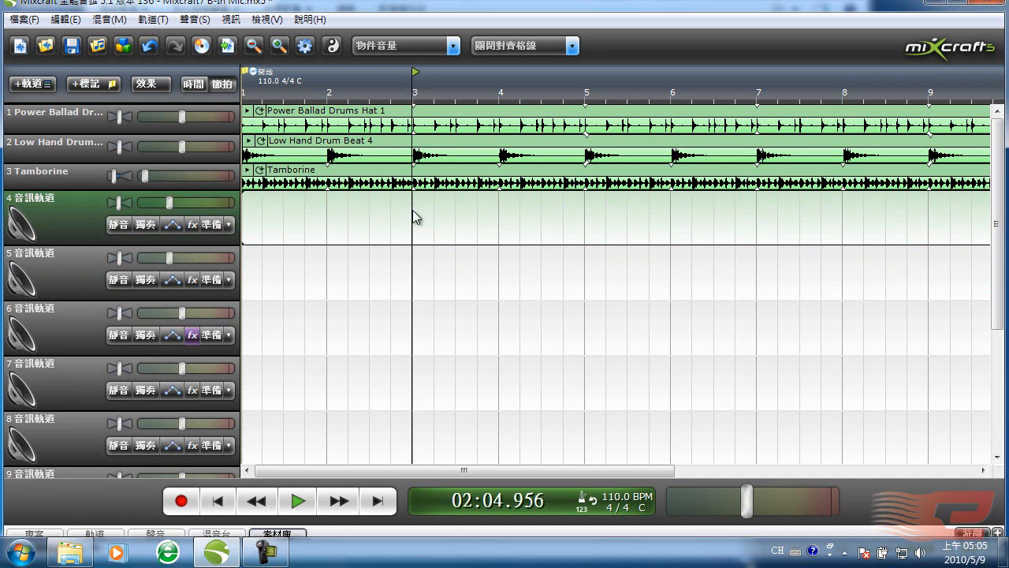
pyautogui.click(213, 225)
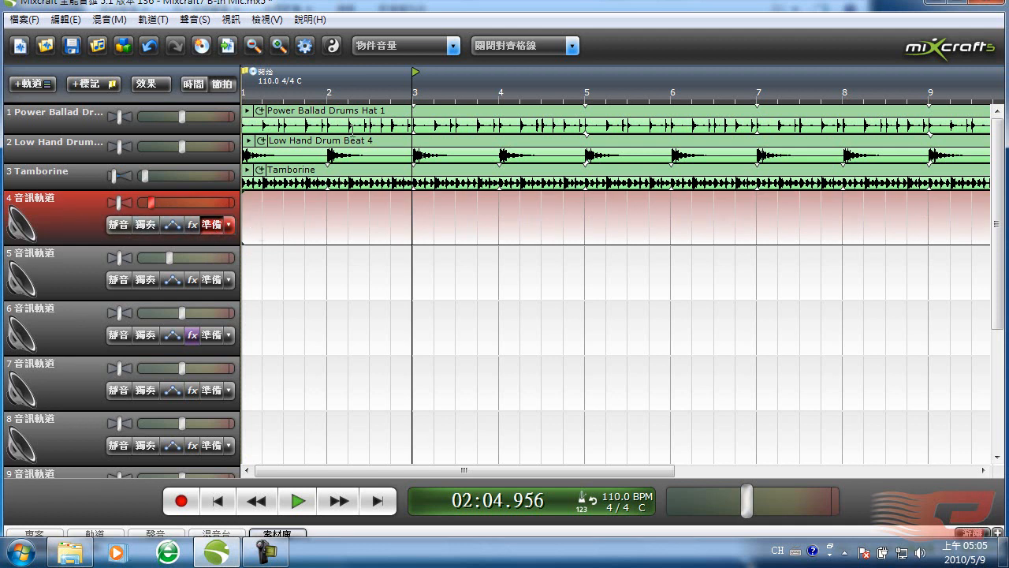
pyautogui.click(326, 96)
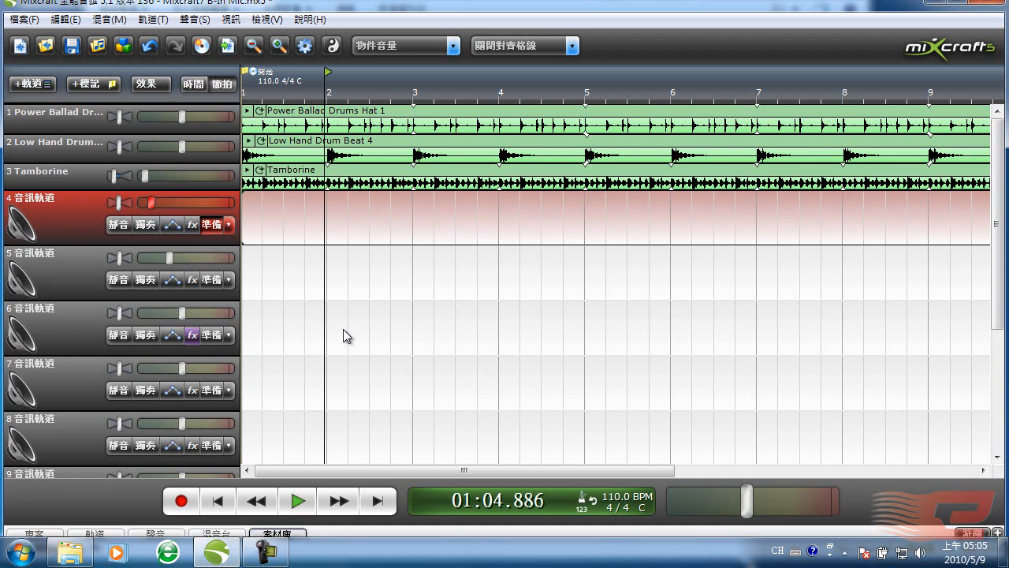
pyautogui.click(146, 225)
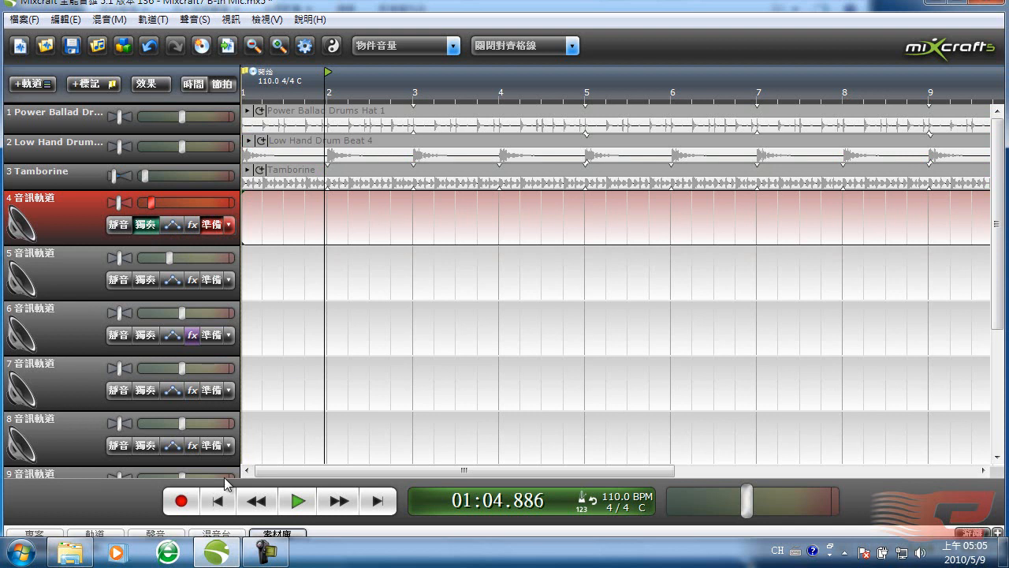
pyautogui.click(182, 502)
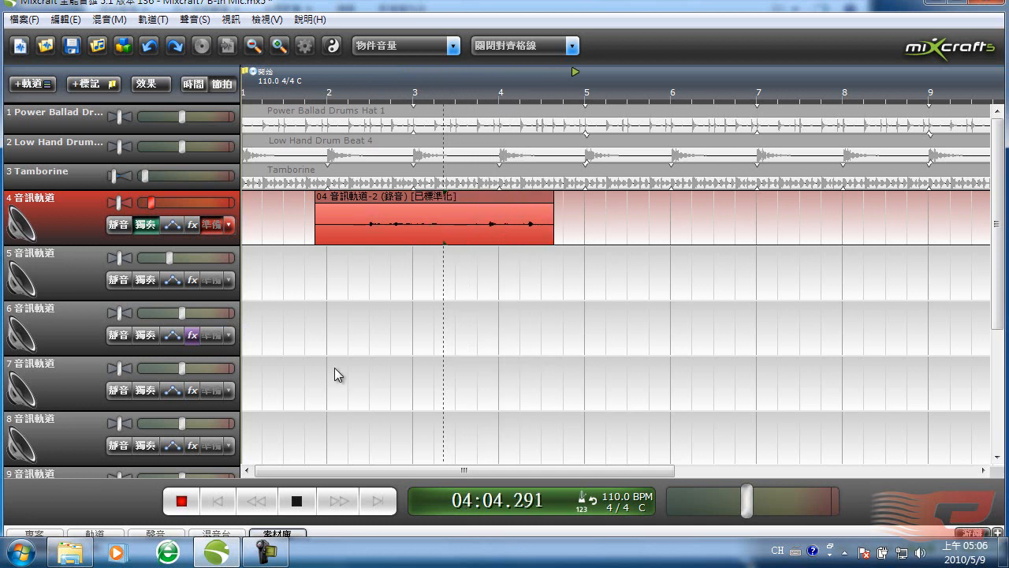
pyautogui.press('space')
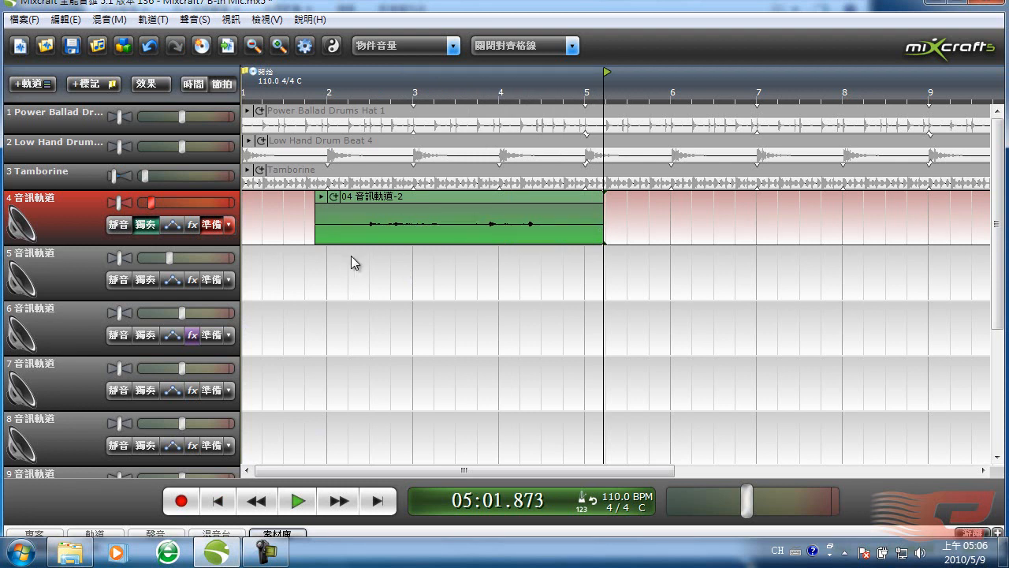
# Make audio track 4 several times taller to show its waveform, and make the Tamborine track slightly taller.
pyautogui.moveTo(212, 245); pyautogui.dragTo(208, 391)
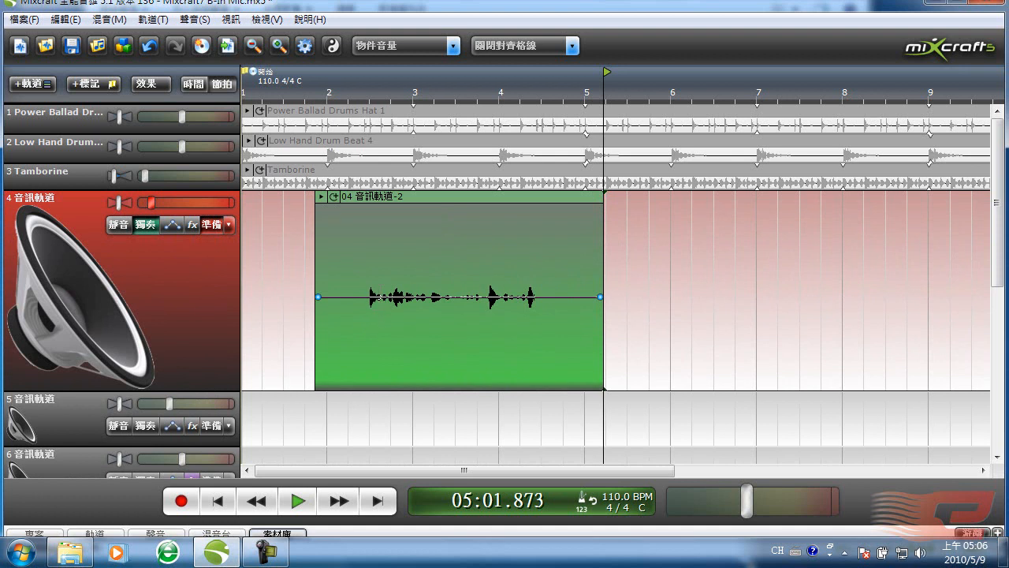
pyautogui.moveTo(190, 189); pyautogui.dragTo(190, 314)
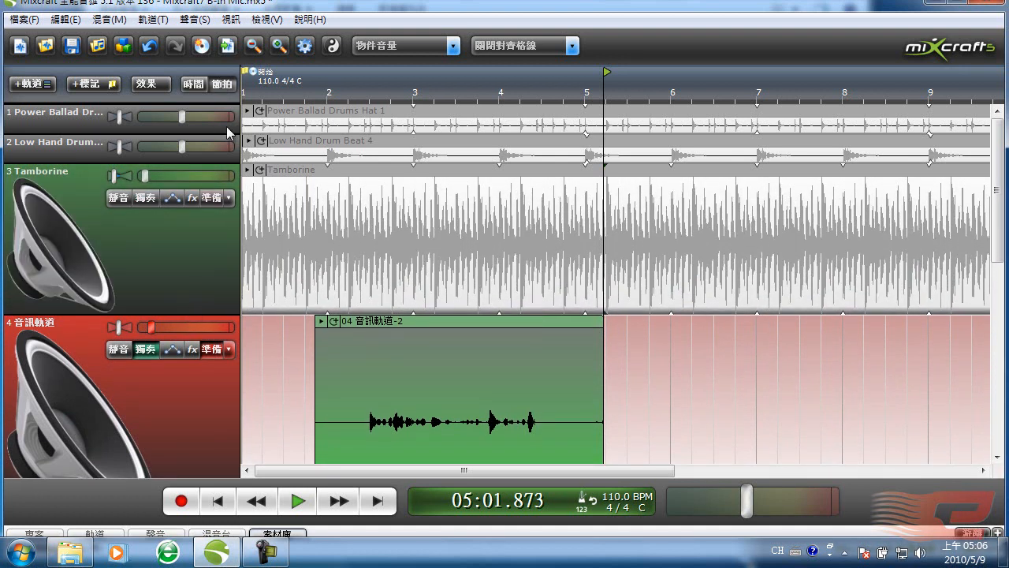
pyautogui.hotkey('ctrl', 'a')
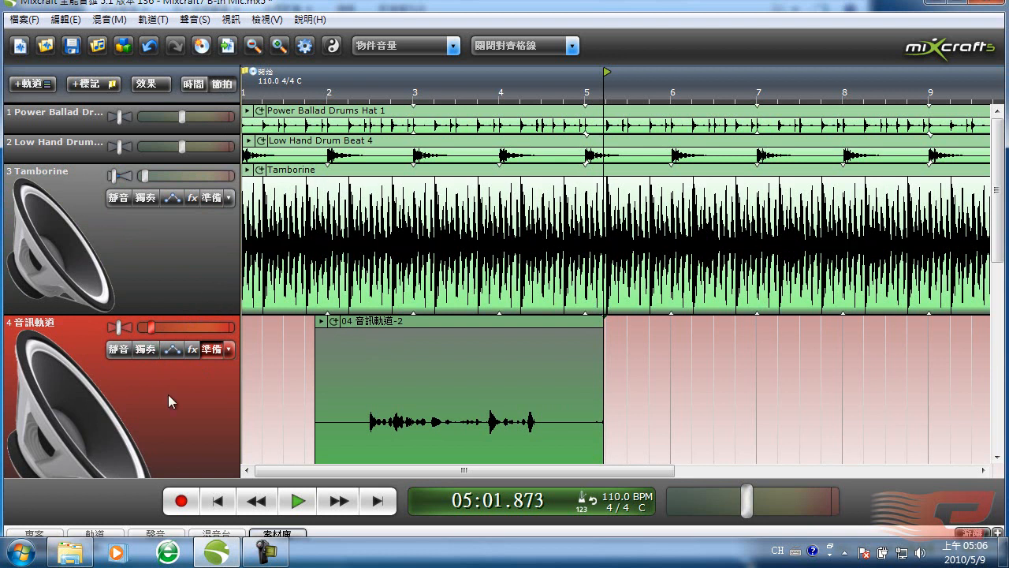
pyautogui.moveTo(167, 314); pyautogui.dragTo(180, 213)
# Arm and solo audio track 4 again at the start of the test take, and delete that take.
pyautogui.click(315, 221)
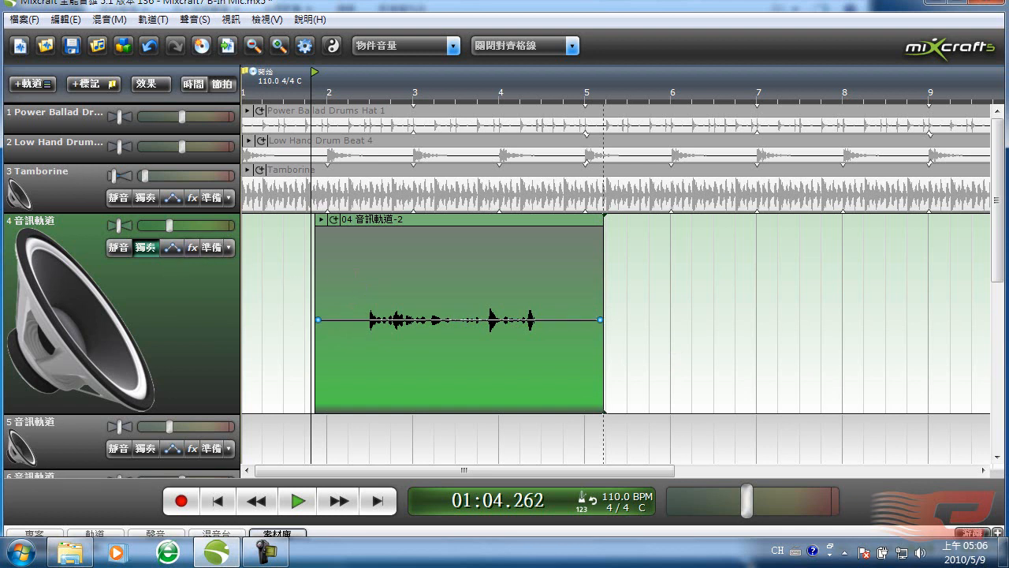
pyautogui.click(144, 249)
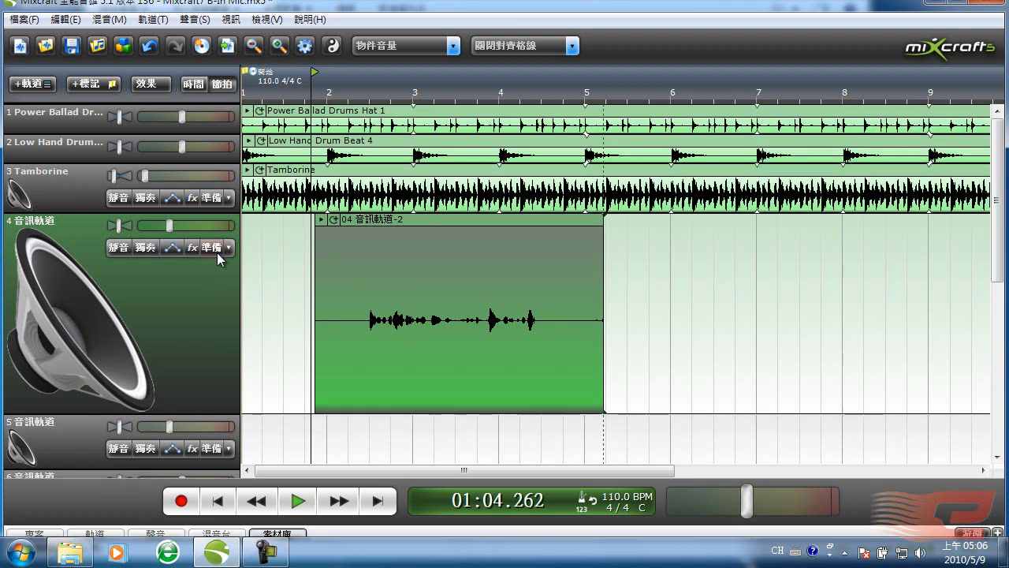
pyautogui.click(211, 248)
pyautogui.click(146, 249)
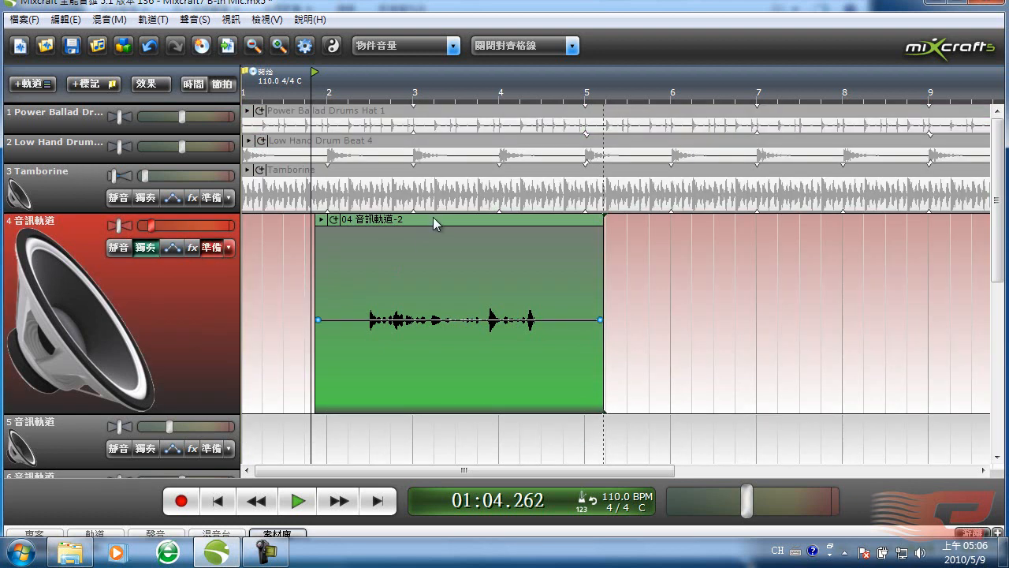
pyautogui.press('Delete')
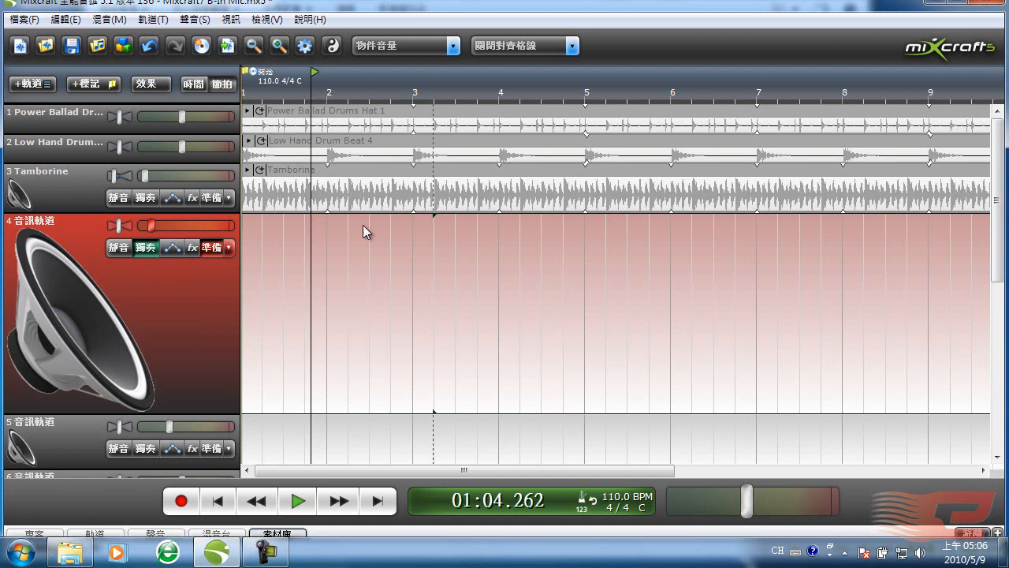
# Record a second test take on track 4 with a much higher recording level, and lower the level slightly.
pyautogui.moveTo(151, 226); pyautogui.dragTo(211, 228)
pyautogui.click(181, 501)
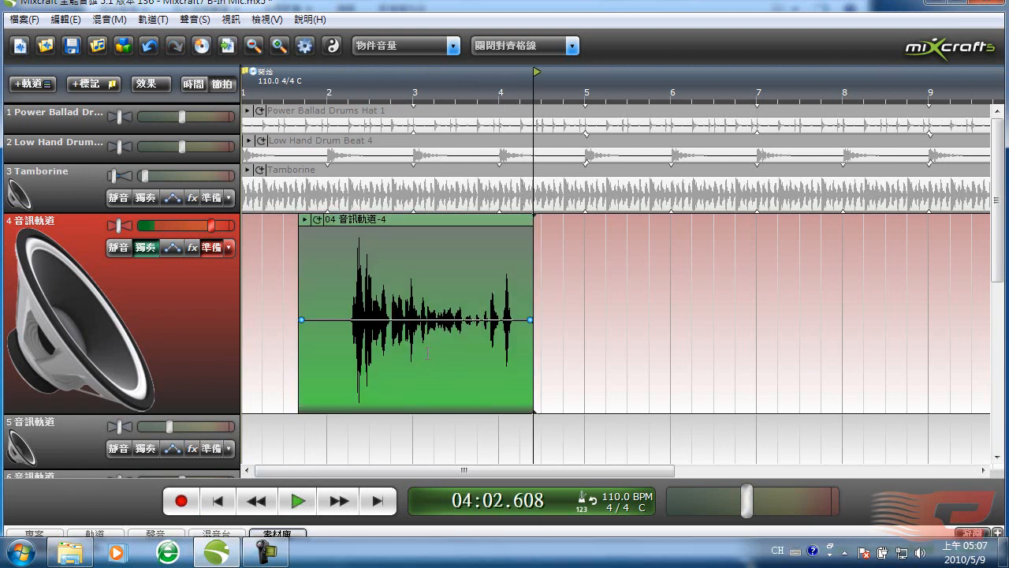
pyautogui.moveTo(215, 227)
pyautogui.mouseDown()
pyautogui.moveTo(230, 227)
pyautogui.moveTo(198, 227)
pyautogui.mouseUp()
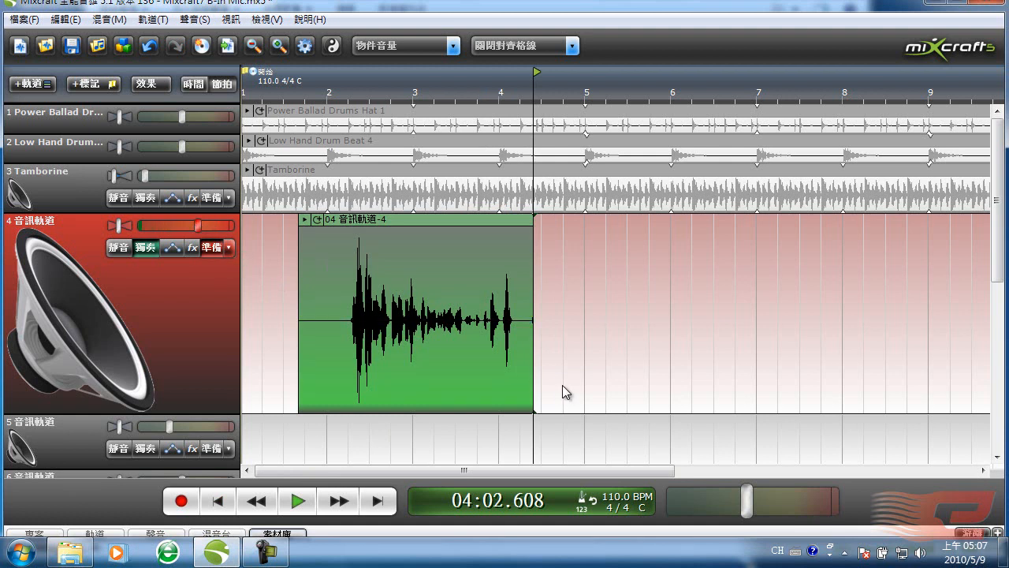
# Open the level settings of the Realtek microphone from the Windows recording devices.
pyautogui.rightClick(918, 553)
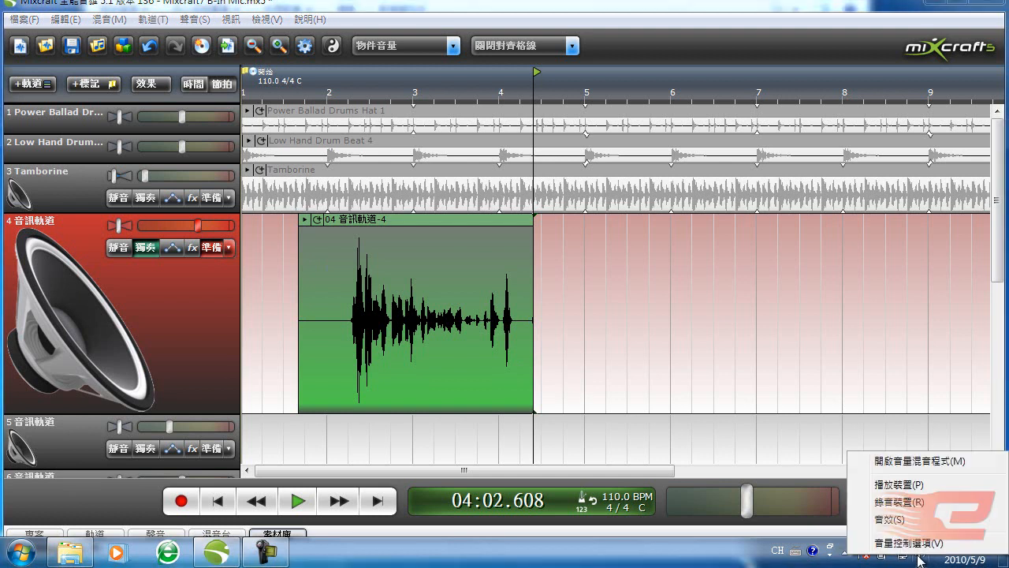
pyautogui.click(899, 501)
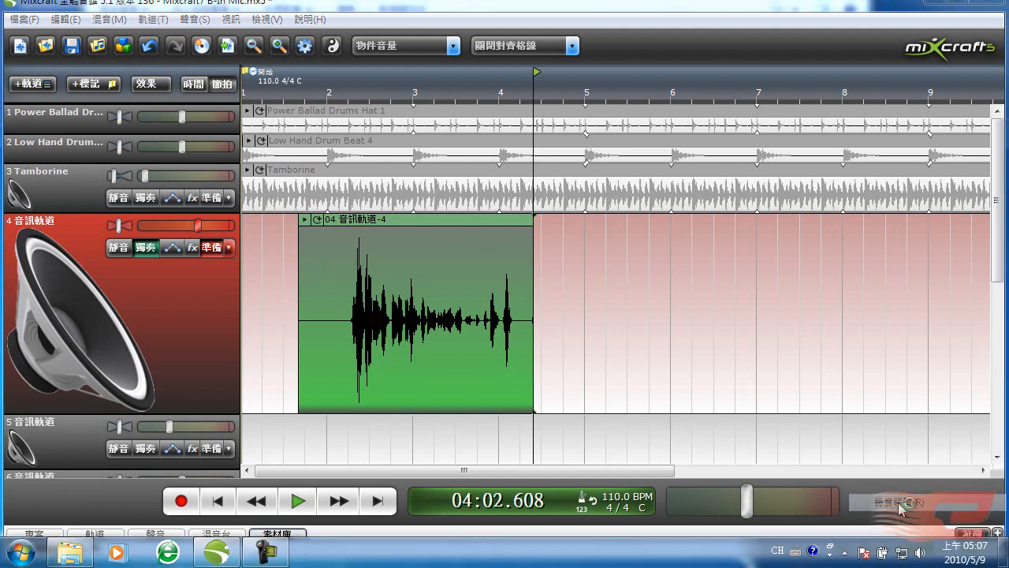
pyautogui.moveTo(324, 99); pyautogui.dragTo(292, 65)
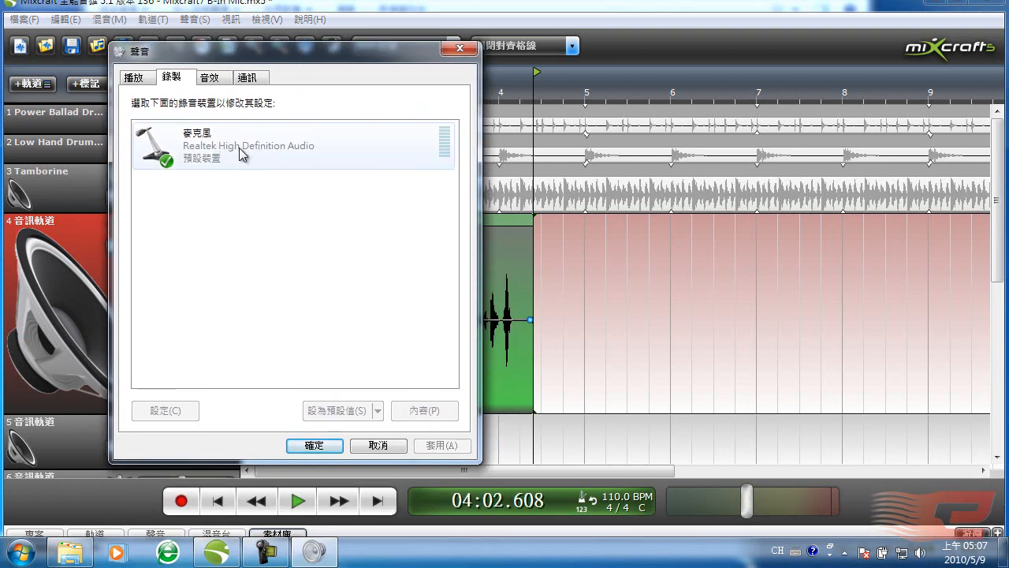
pyautogui.doubleClick(238, 153)
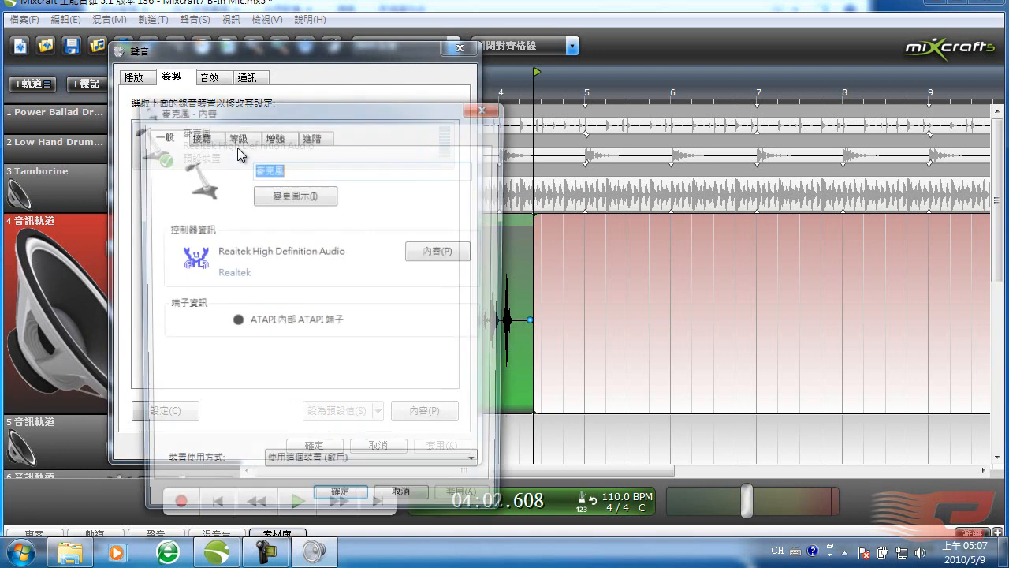
pyautogui.moveTo(305, 117); pyautogui.dragTo(351, 85)
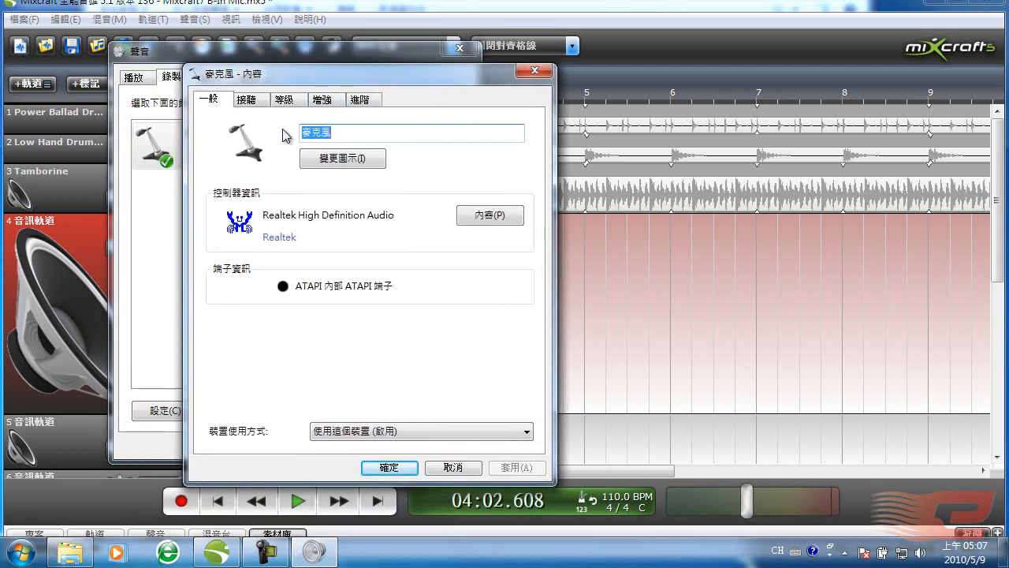
pyautogui.click(285, 101)
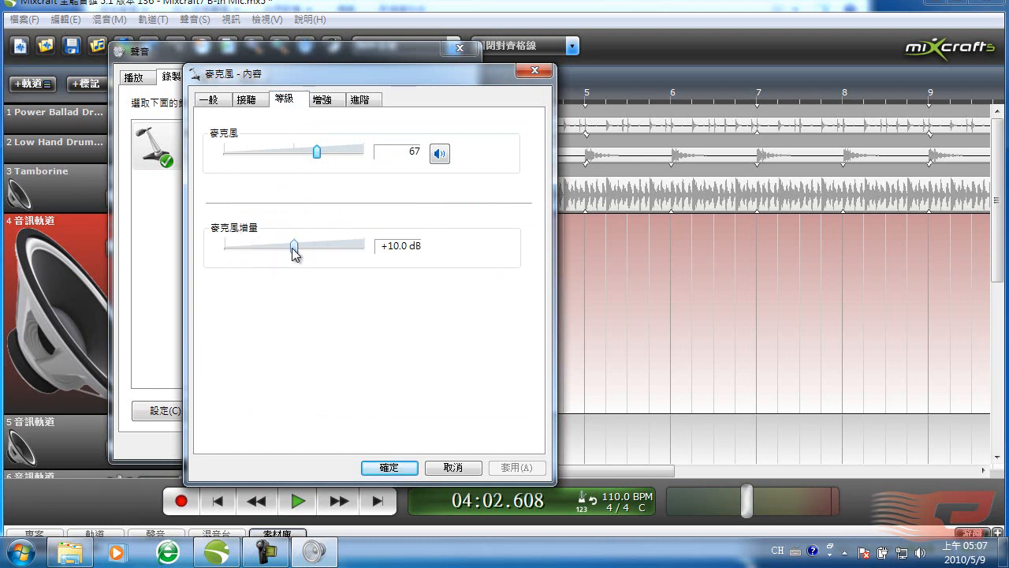
# Try lower and higher microphone boost values, set the boost to +10.0 dB, and accept the sound settings.
pyautogui.moveTo(350, 245); pyautogui.dragTo(236, 245)
pyautogui.moveTo(232, 252); pyautogui.dragTo(290, 254)
pyautogui.click(389, 468)
pyautogui.moveTo(364, 246); pyautogui.dragTo(313, 251)
pyautogui.click(388, 469)
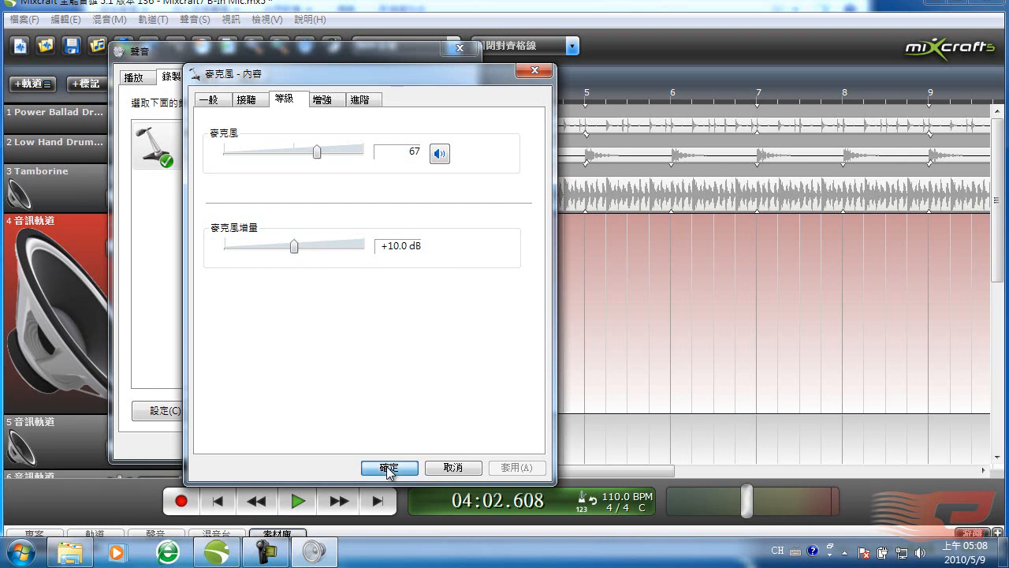
pyautogui.click(311, 444)
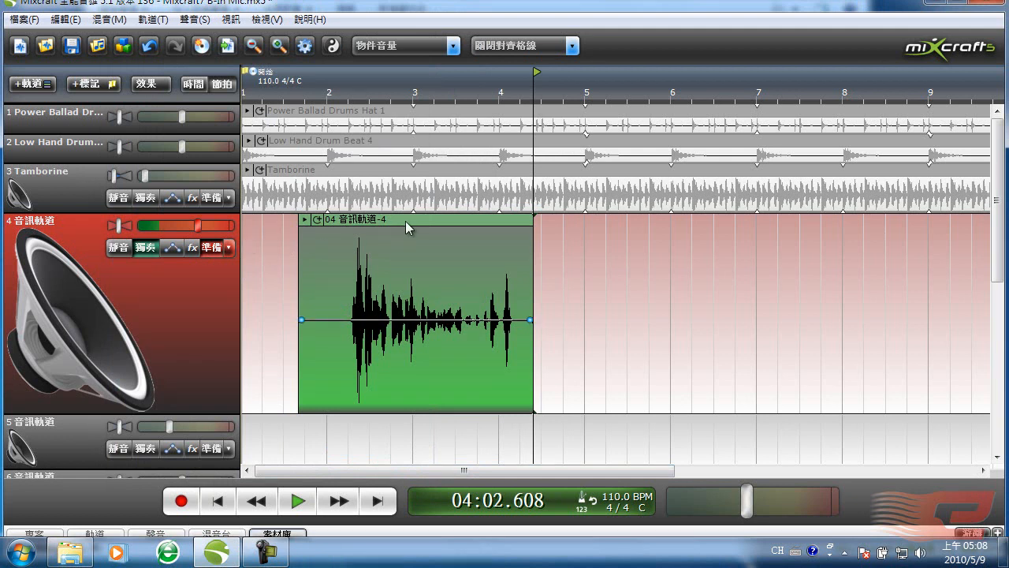
# Delete the second test take from audio track 4 and turn off the track's solo.
pyautogui.press('Delete')
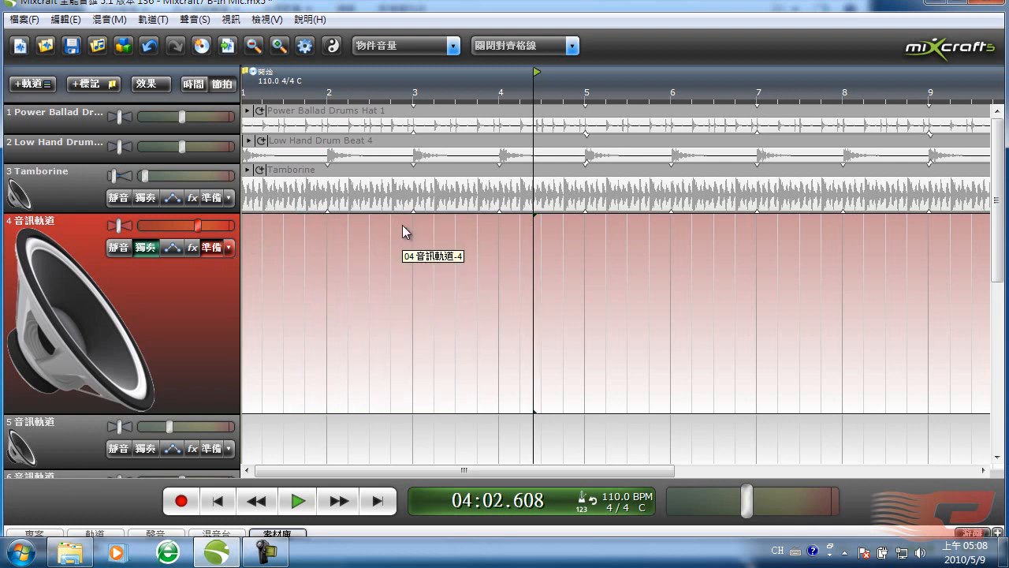
pyautogui.click(145, 249)
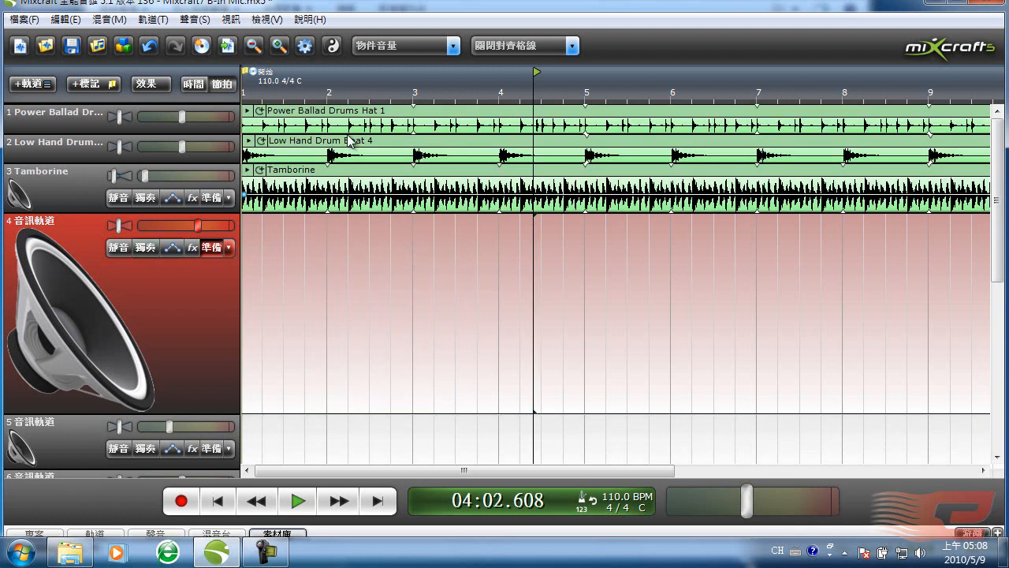
# Reduce the height of audio track 4 and record a new take on it from the project start to just before measure 7.
pyautogui.click(415, 96)
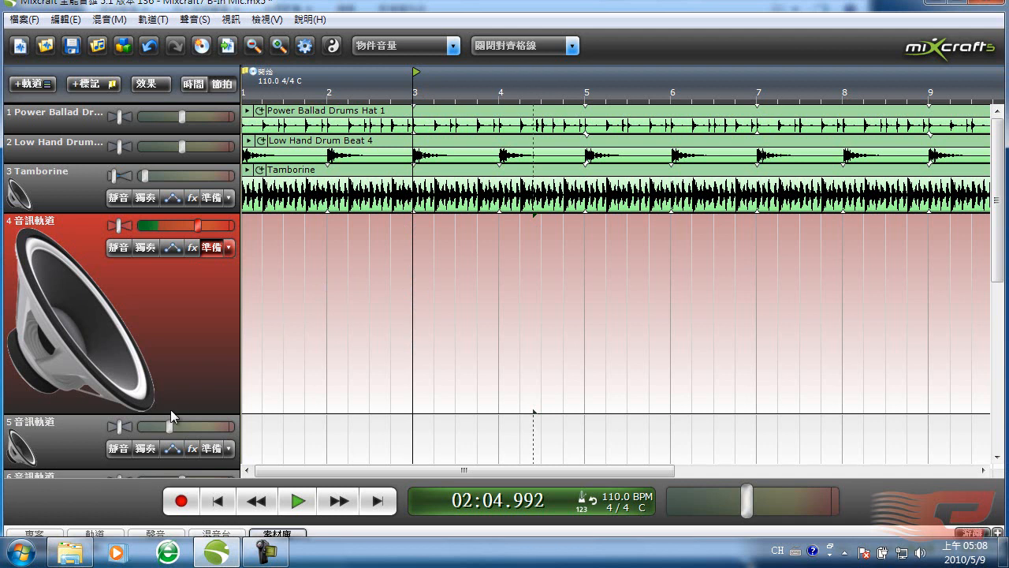
pyautogui.moveTo(172, 414); pyautogui.dragTo(181, 264)
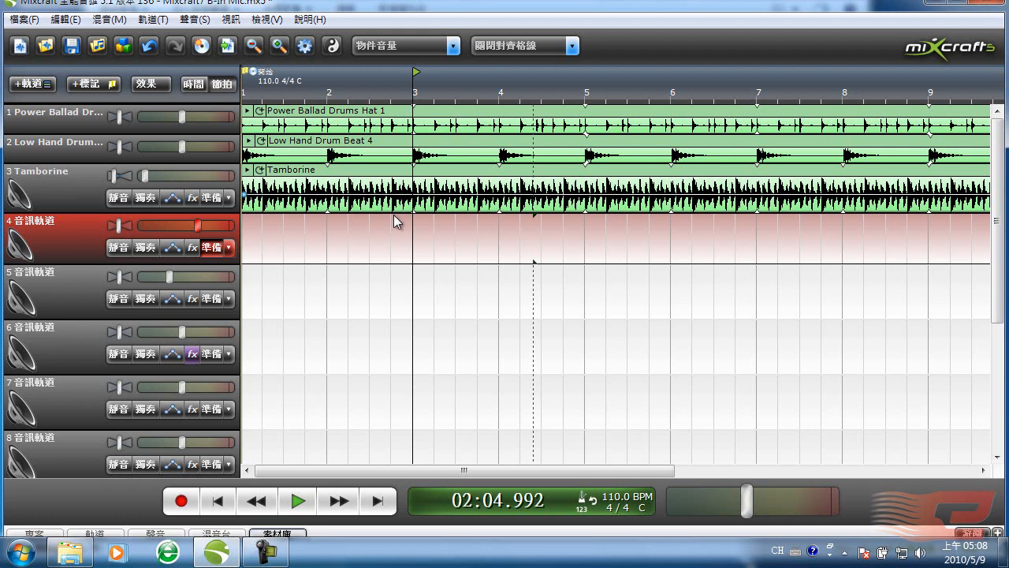
pyautogui.click(324, 87)
pyautogui.click(268, 89)
pyautogui.click(254, 89)
pyautogui.click(217, 504)
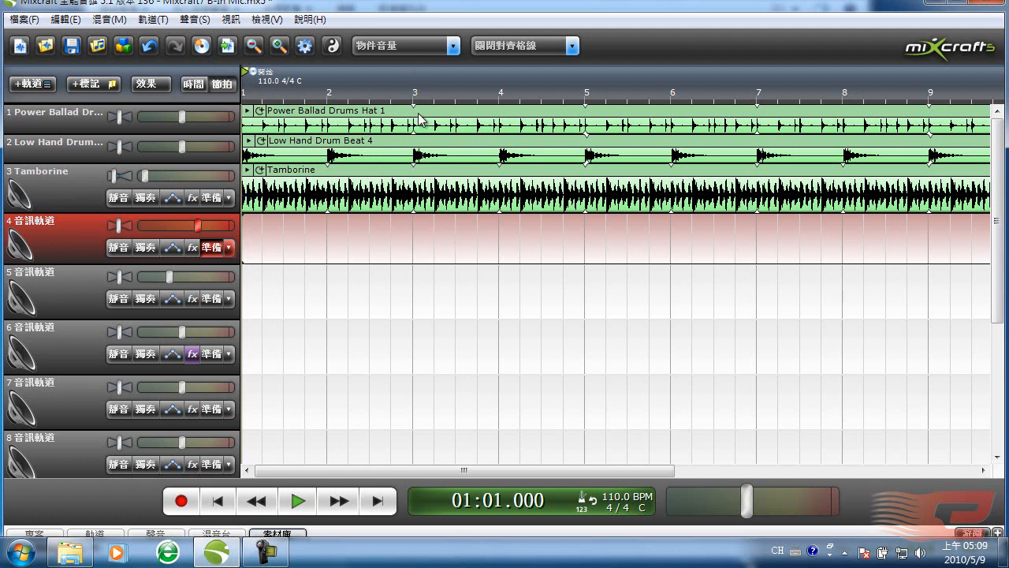
pyautogui.click(180, 501)
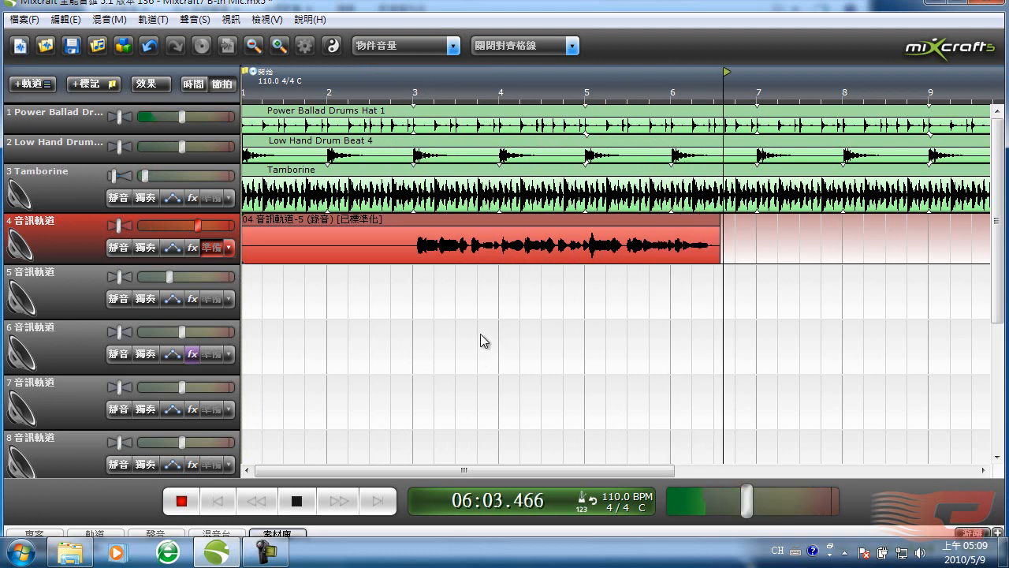
pyautogui.press('space')
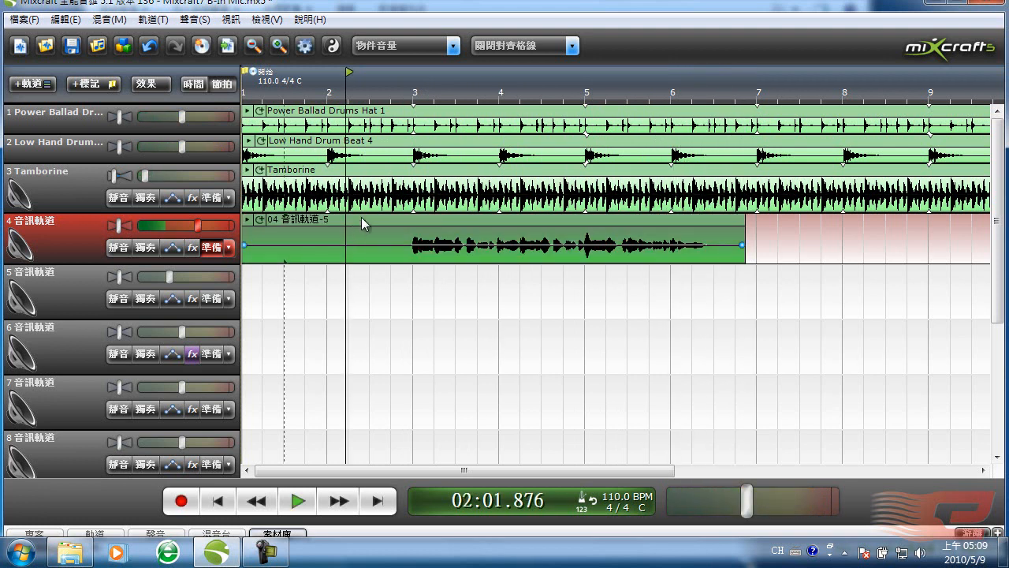
# Play back the new take on track 4 from just before measure 3 to past measure 6.
pyautogui.click(398, 91)
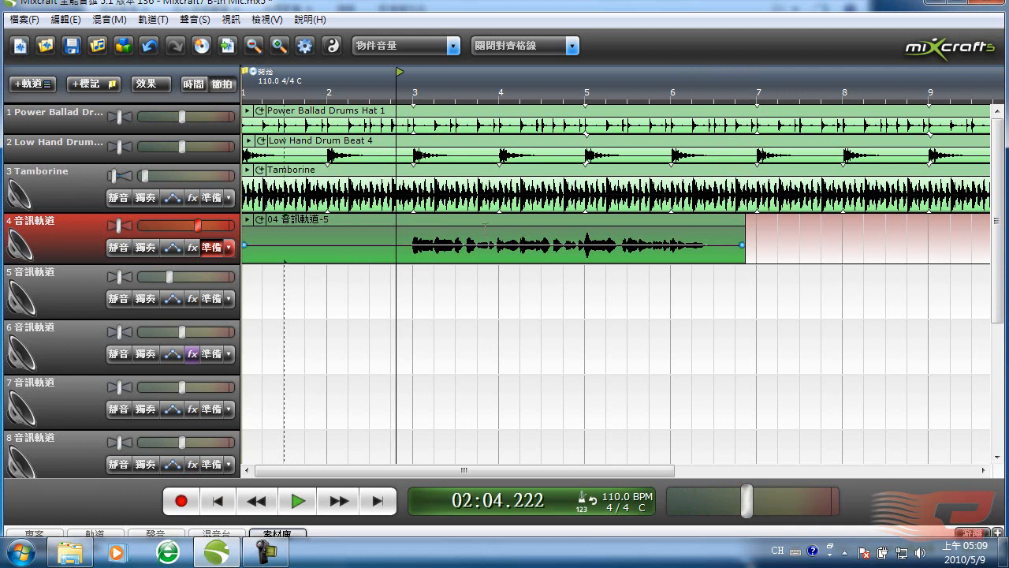
pyautogui.press('space')
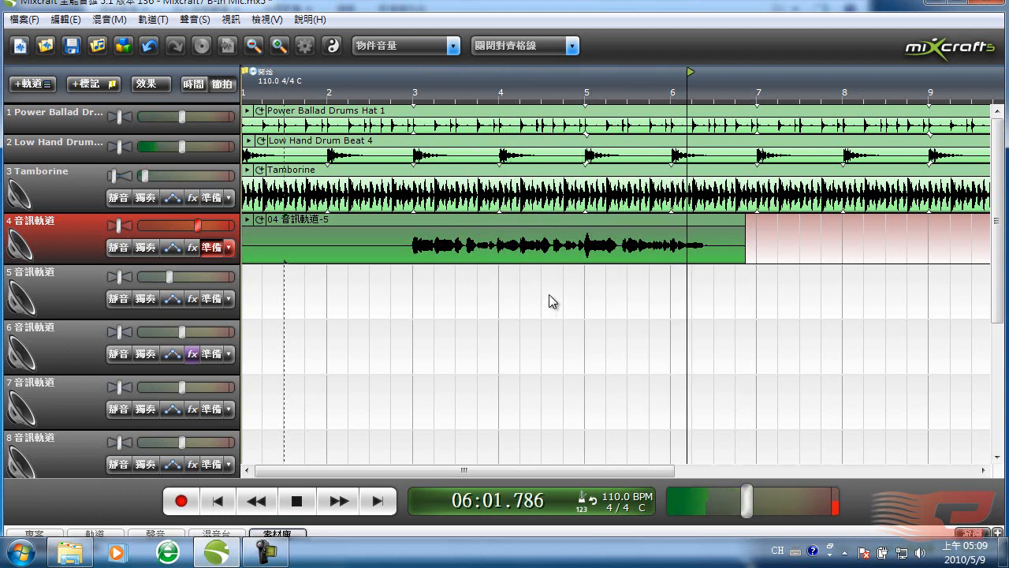
pyautogui.press('space')
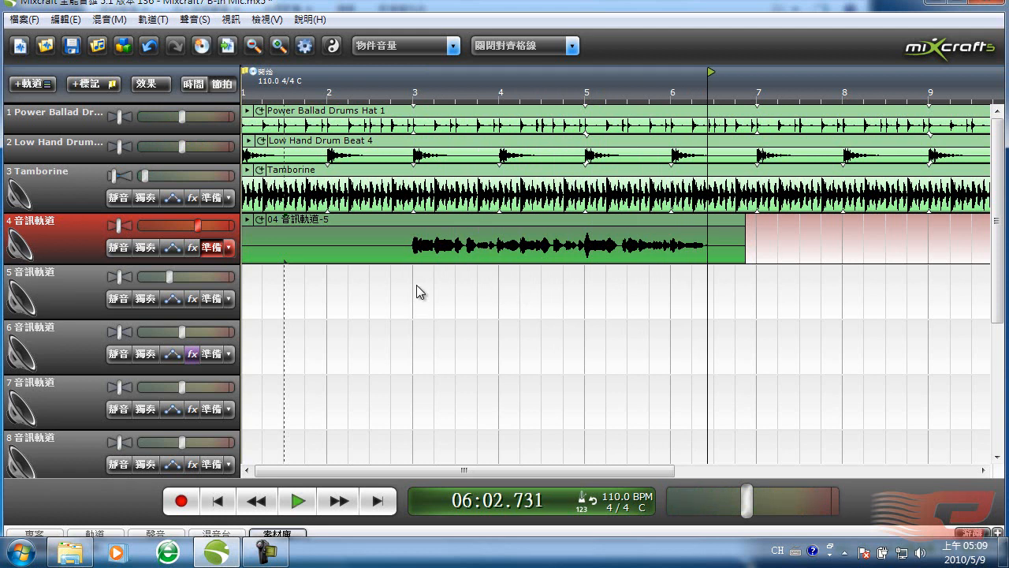
pyautogui.click(395, 221)
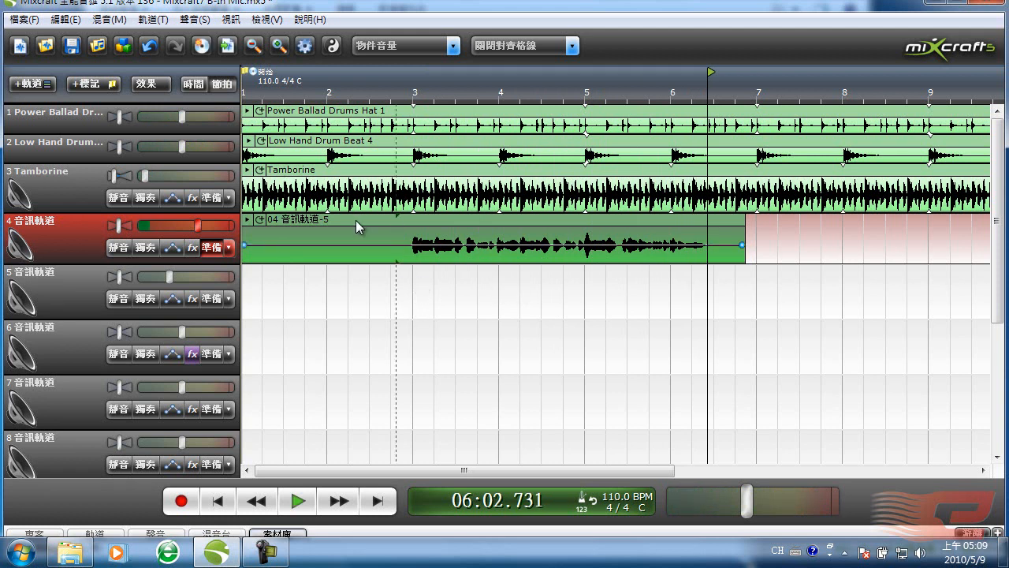
pyautogui.click(65, 19)
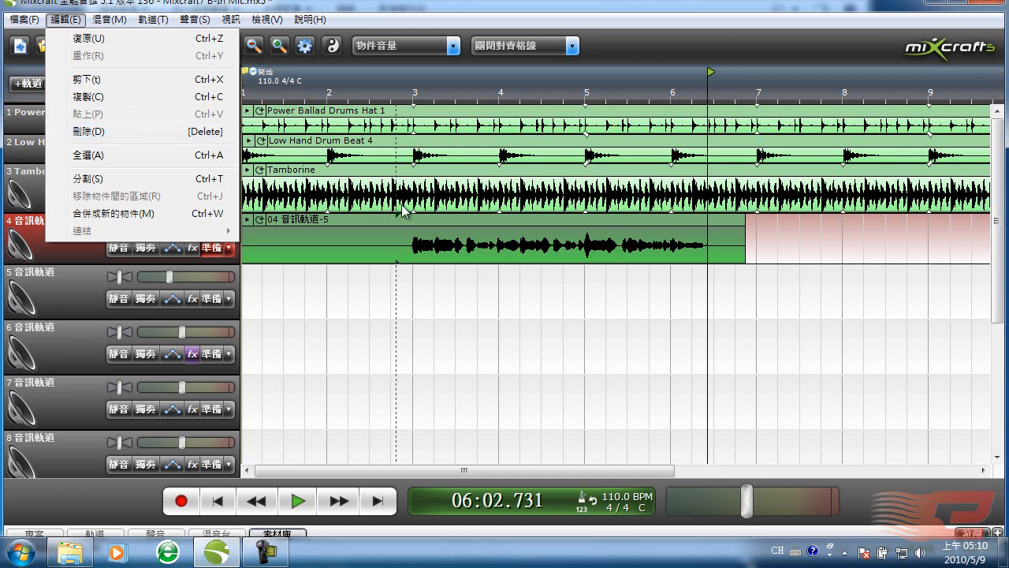
pyautogui.click(424, 224)
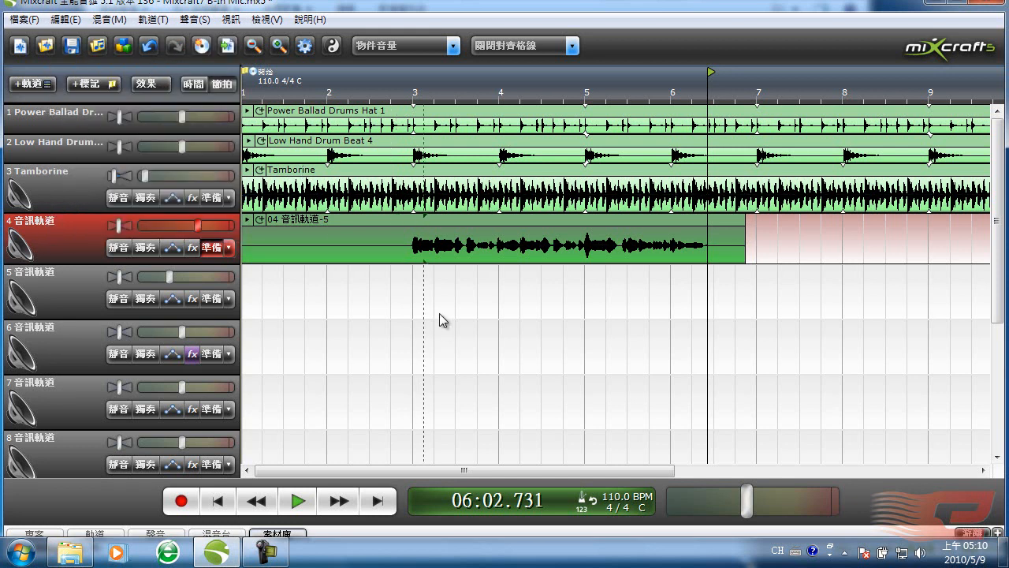
# Arm audio track 5 and record a second layer on it from the project start to just before measure 7.
pyautogui.click(71, 291)
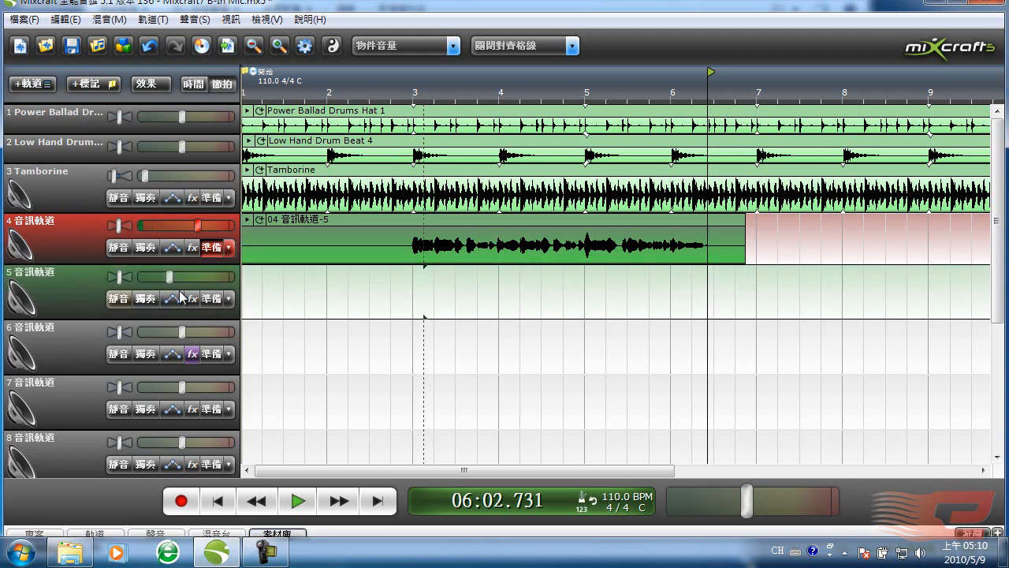
pyautogui.click(209, 299)
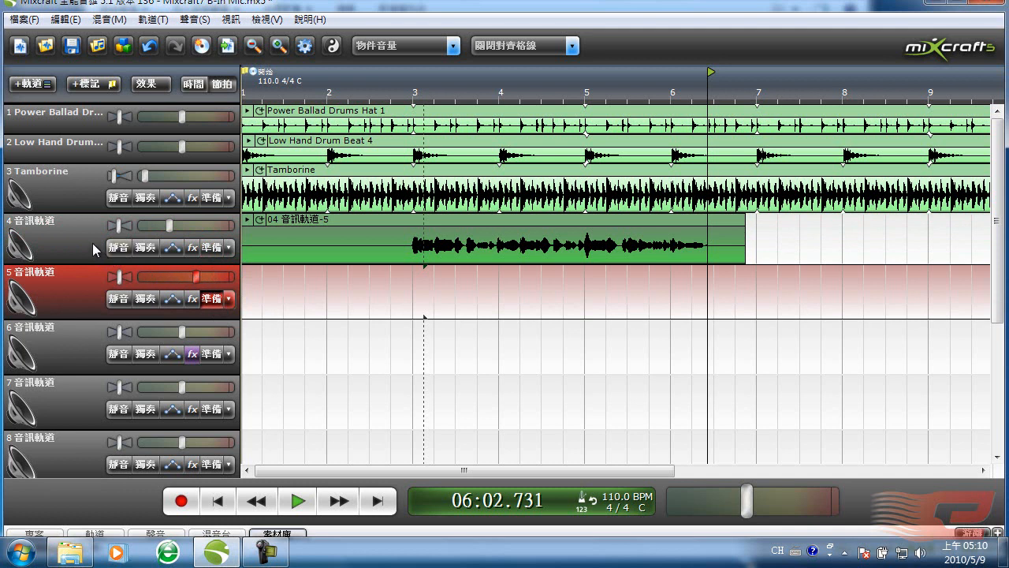
pyautogui.click(402, 98)
pyautogui.click(218, 509)
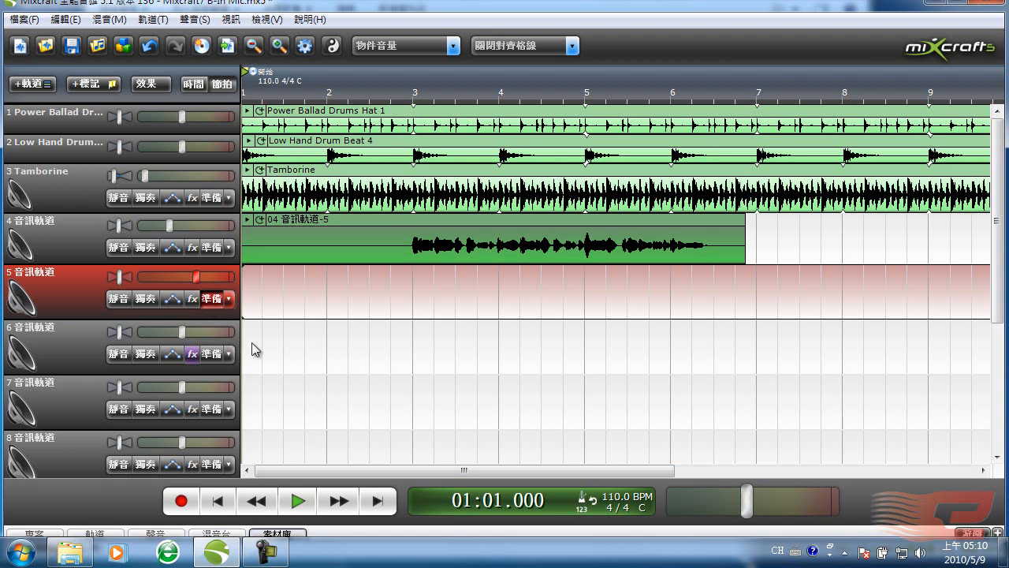
pyautogui.click(180, 501)
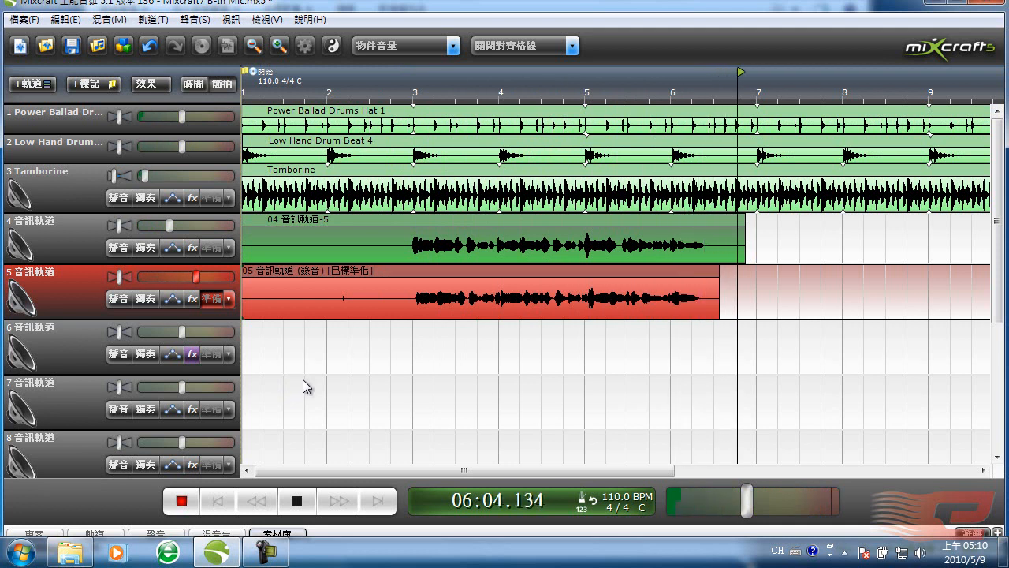
pyautogui.press('space')
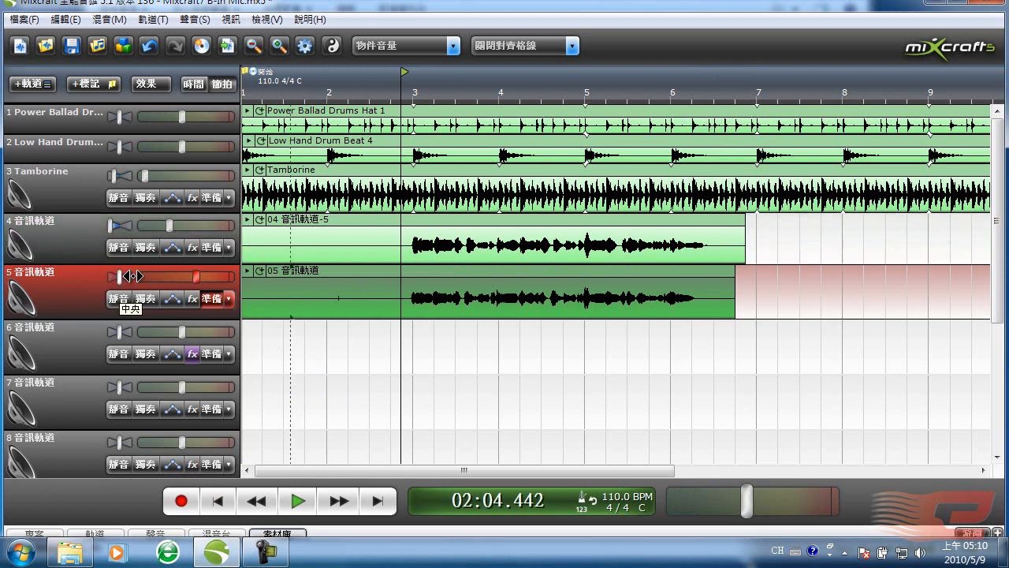
# Pan track 4 to the left and track 5 to the right, disarm track 5, and play both takes from just before measure 3.
pyautogui.click(216, 300)
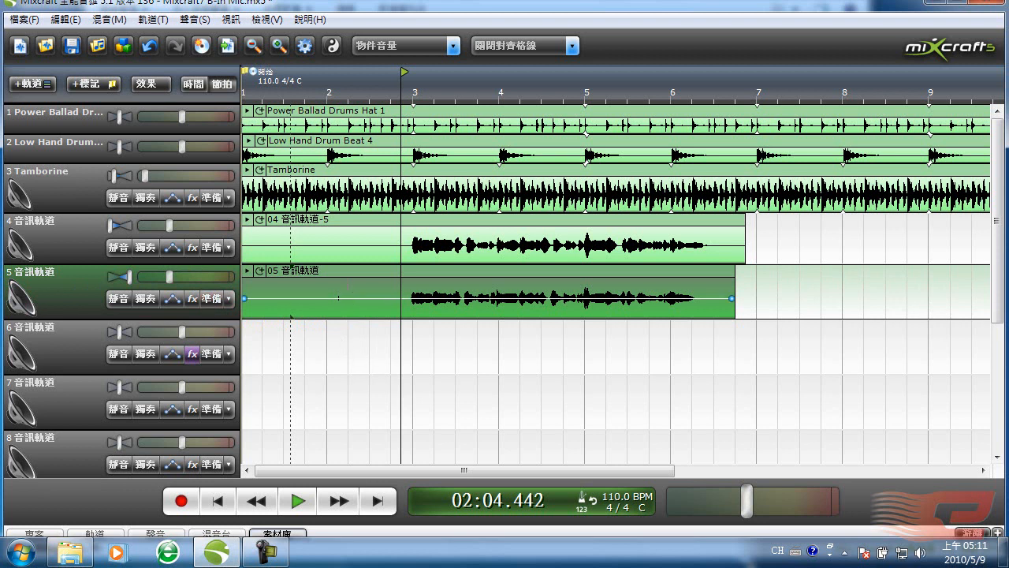
pyautogui.press('space')
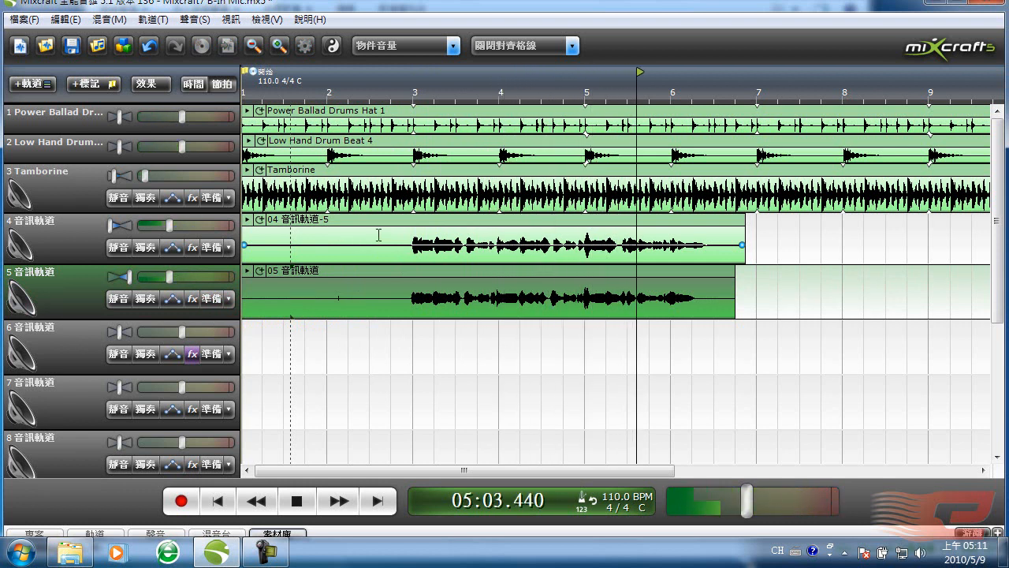
pyautogui.press('space')
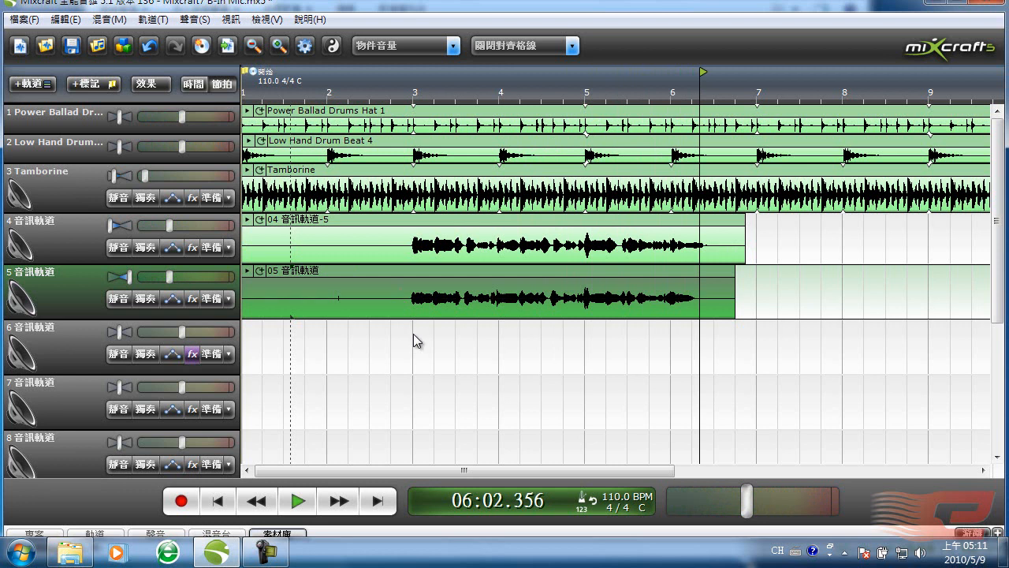